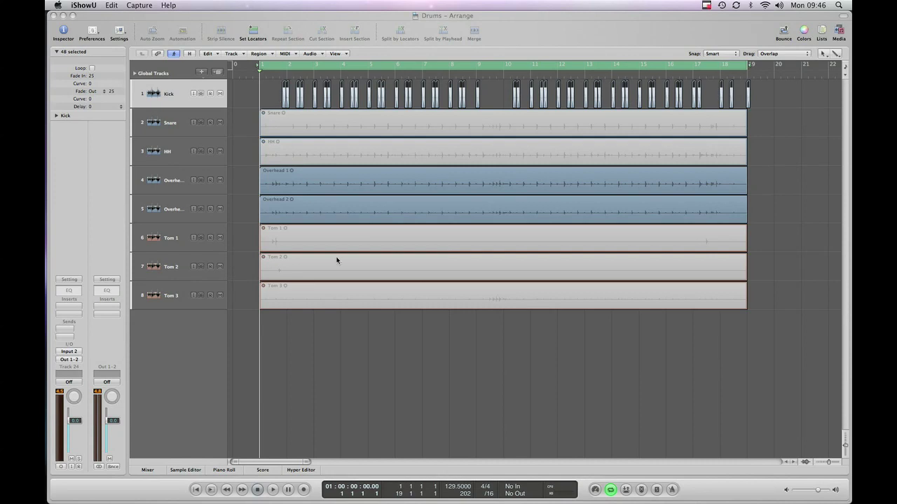
Play the drum arrangement and select the Overhead 1 and Overhead 2 regions.
{"action": "left_click", "coordinate": [382, 372]}
{"action": "key", "text": "space"}
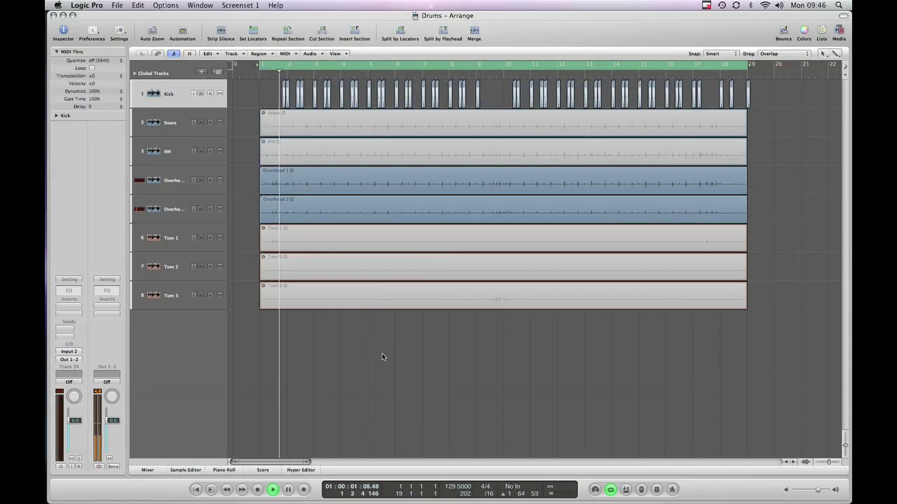
{"action": "left_click", "coordinate": [293, 182]}
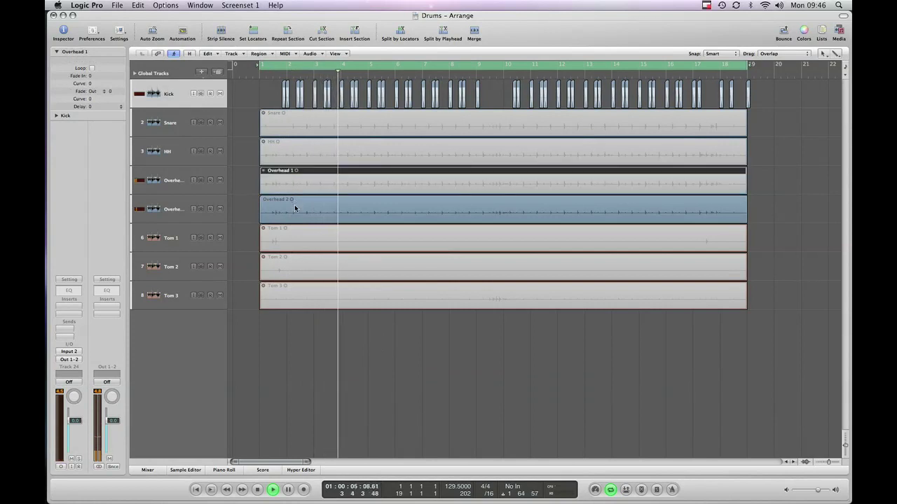
{"action": "left_click", "coordinate": [294, 206]}
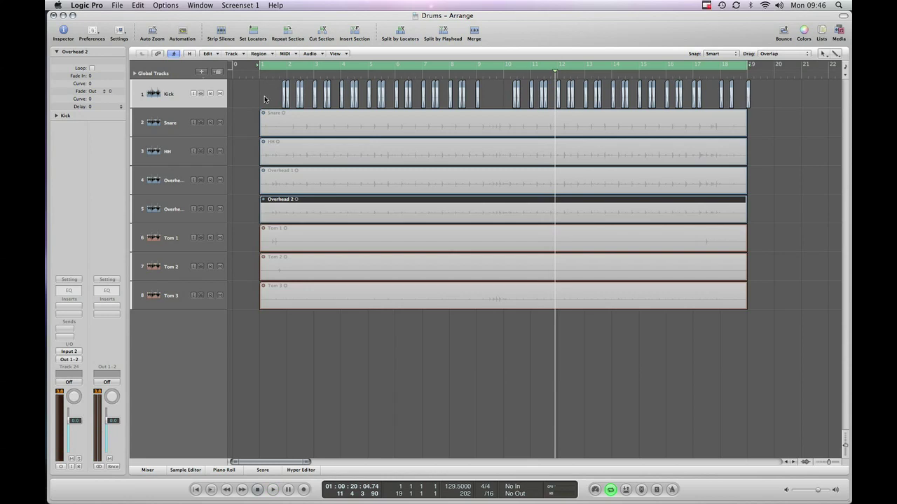
Glue all the Kick track regions into one new merged audio file, Kick.02 merged.9.
{"action": "key", "text": "Escape"}
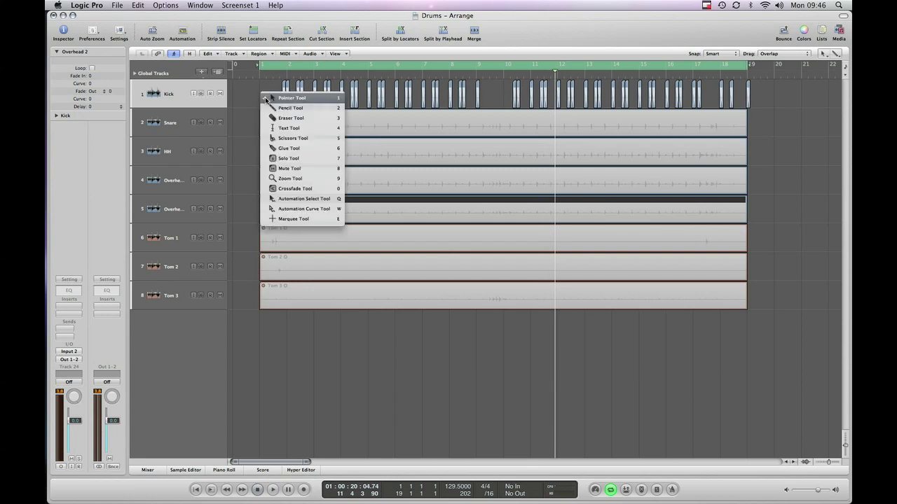
{"action": "left_click", "coordinate": [297, 149]}
{"action": "left_click_drag", "start_coordinate": [252, 79], "coordinate": [777, 105]}
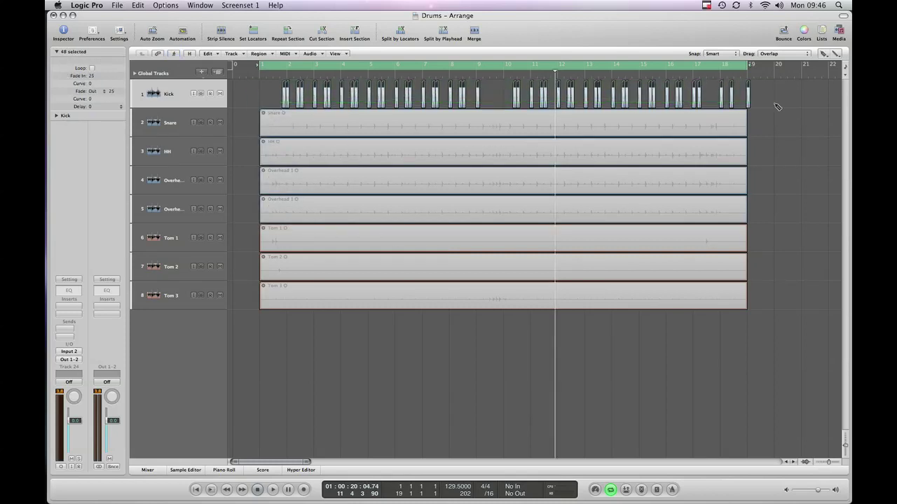
{"action": "left_click", "coordinate": [286, 98]}
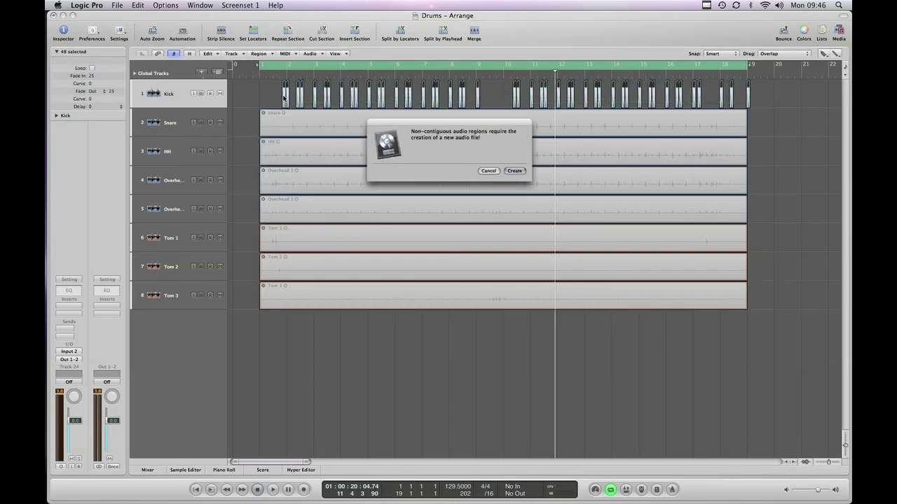
{"action": "left_click", "coordinate": [514, 171]}
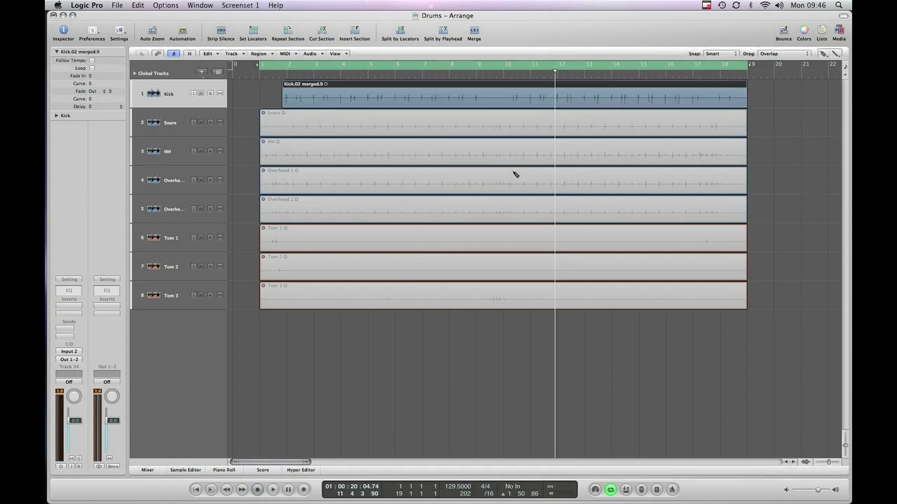
Play back the merged kick region and return to the Pointer Tool.
{"action": "key", "text": "space"}
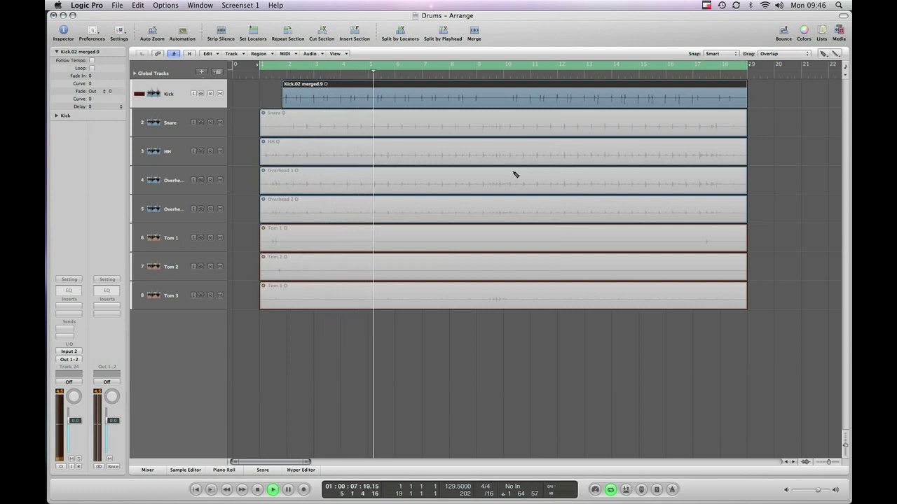
{"action": "key", "text": "Escape"}
{"action": "left_click", "coordinate": [514, 175]}
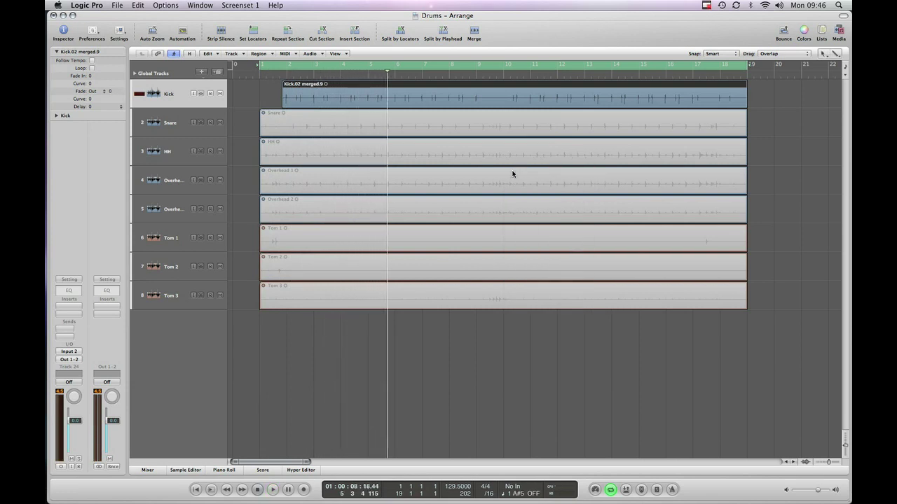
Run Factory > Audio to Score with the Drums Mid preset on Kick.02 merged.9, then close the Score and Sample Editor.
{"action": "double_click", "coordinate": [471, 94]}
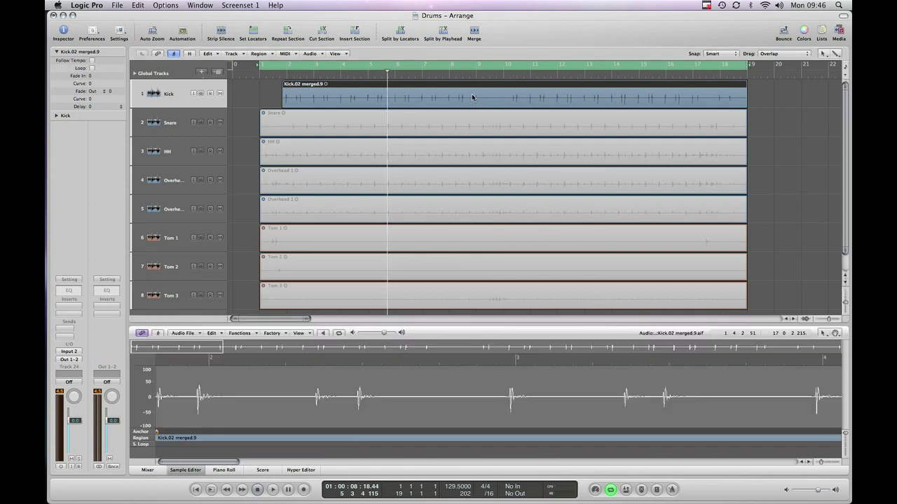
{"action": "left_click", "coordinate": [275, 333]}
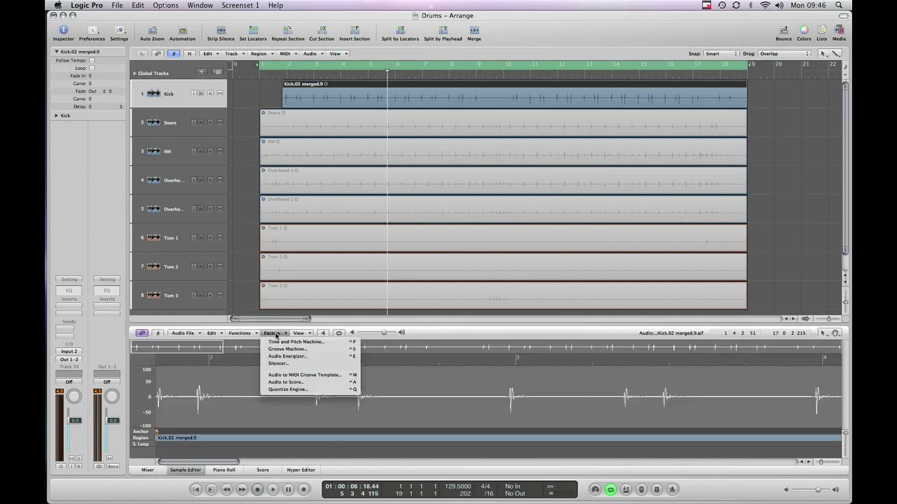
{"action": "left_click", "coordinate": [288, 382]}
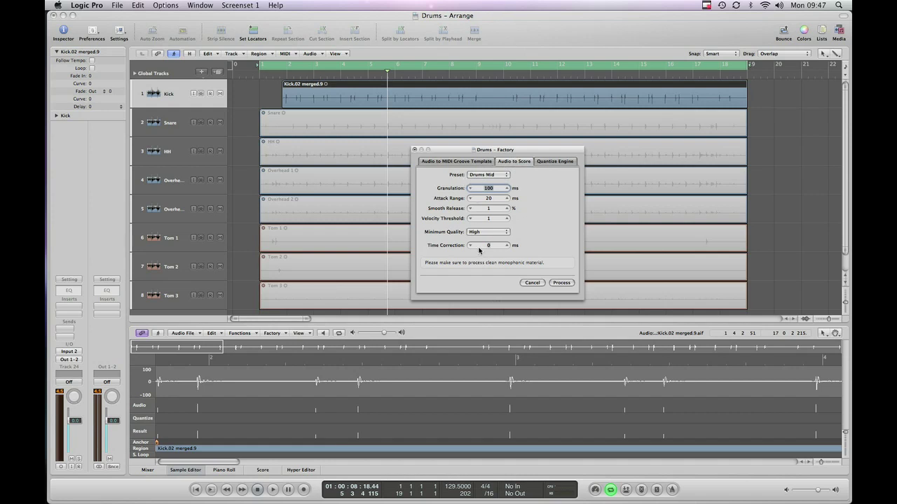
{"action": "left_click", "coordinate": [563, 283]}
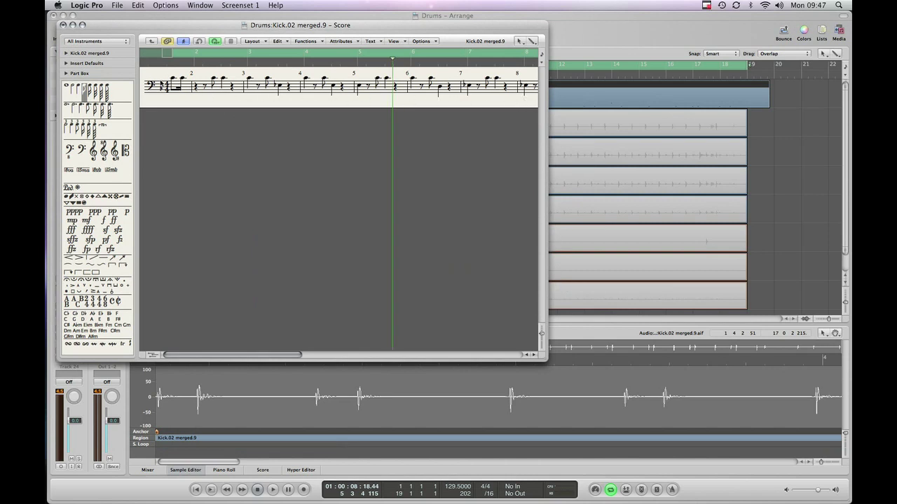
{"action": "left_click", "coordinate": [63, 25]}
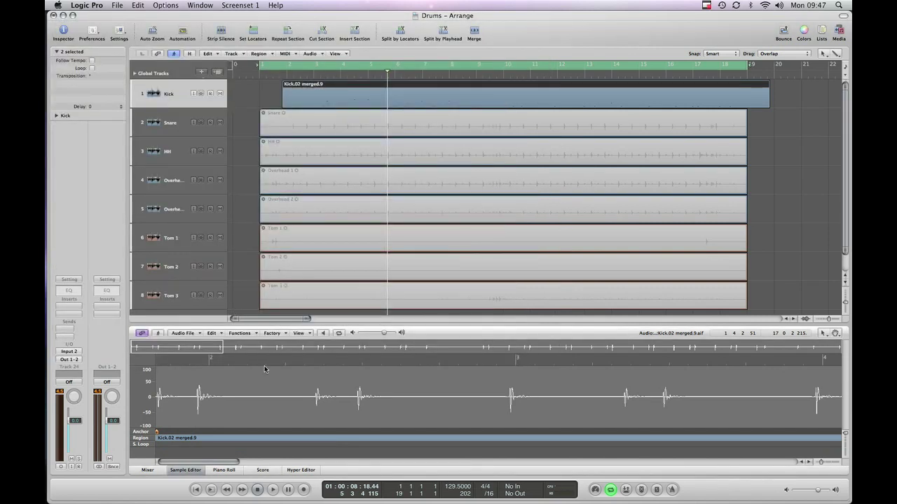
{"action": "left_click", "coordinate": [187, 472]}
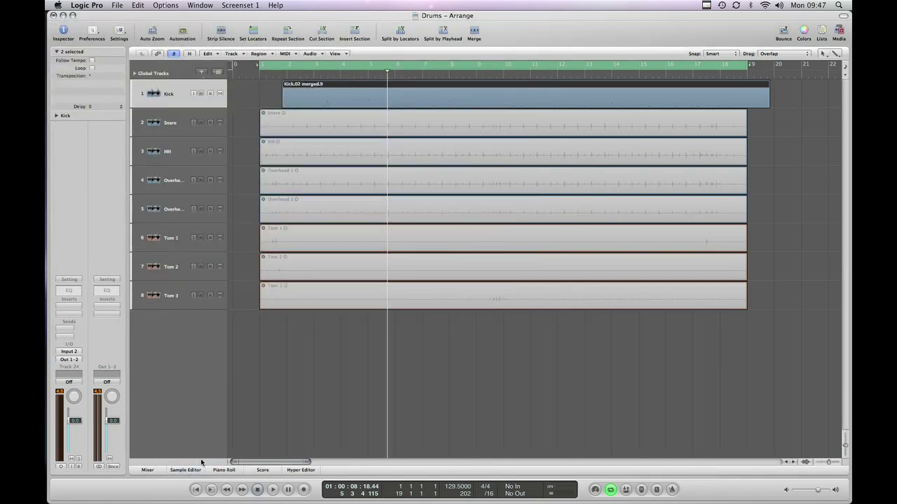
Open the new kick MIDI region in the Piano Roll and marquee-select all 48 notes around C3.
{"action": "double_click", "coordinate": [715, 98]}
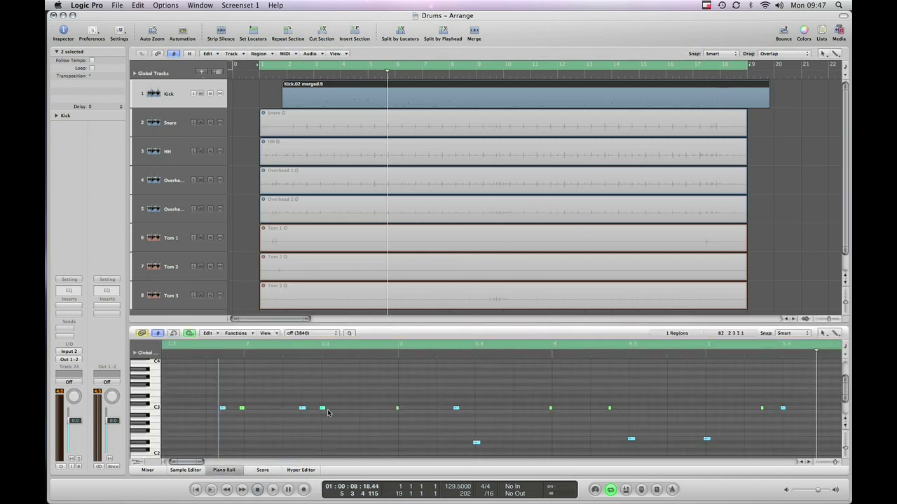
{"action": "scroll", "coordinate": [291, 414], "scroll_direction": "down", "scroll_amount": 4}
{"action": "scroll", "coordinate": [291, 414], "scroll_direction": "up", "scroll_amount": 3}
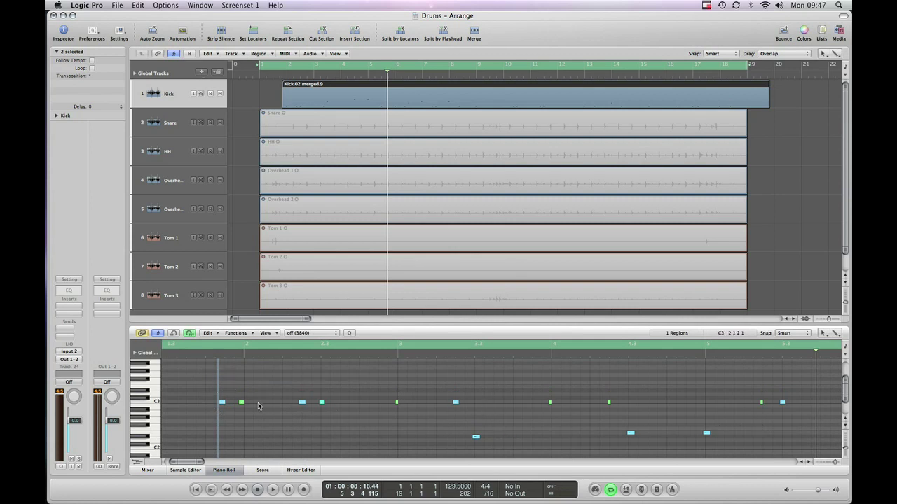
{"action": "scroll", "coordinate": [432, 413], "scroll_direction": "right", "scroll_amount": 10}
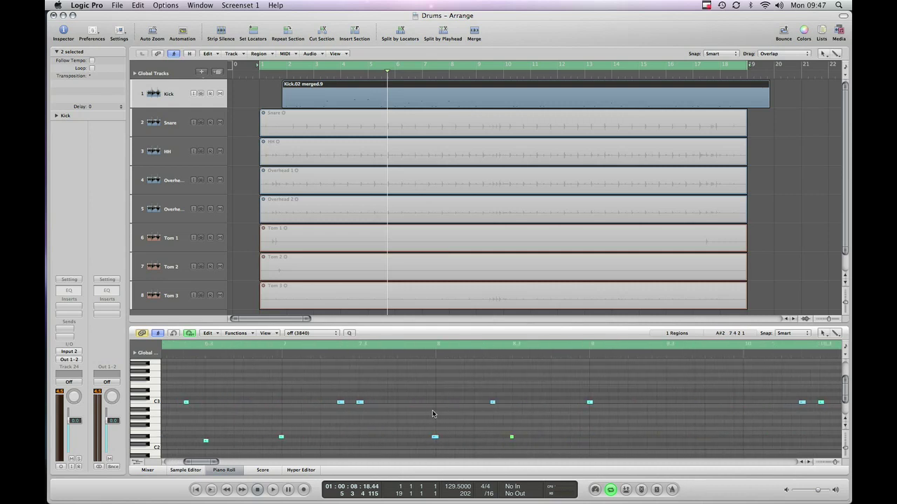
{"action": "scroll", "coordinate": [432, 413], "scroll_direction": "right", "scroll_amount": 10}
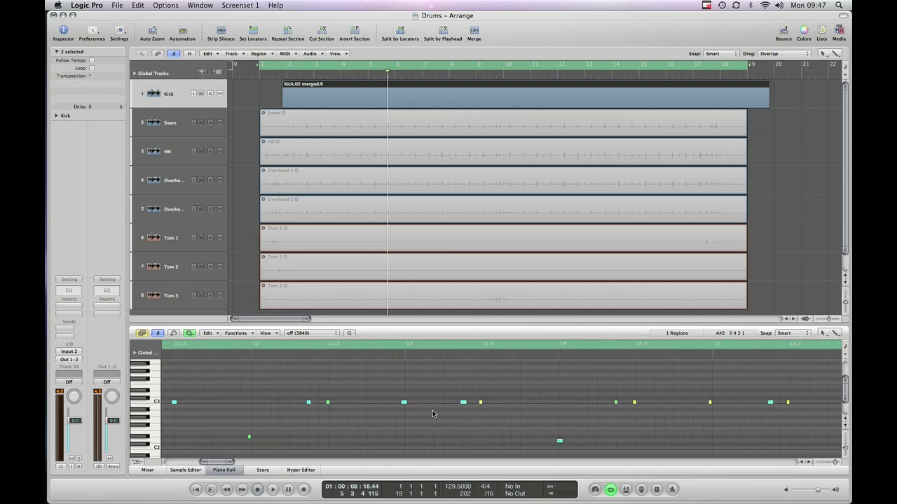
{"action": "scroll", "coordinate": [433, 413], "scroll_direction": "left", "scroll_amount": 10}
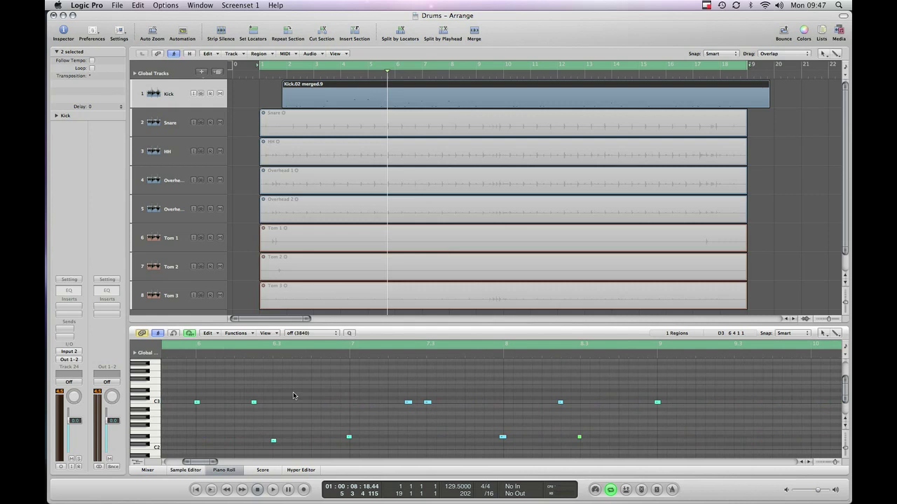
{"action": "scroll", "coordinate": [186, 399], "scroll_direction": "left", "scroll_amount": 12}
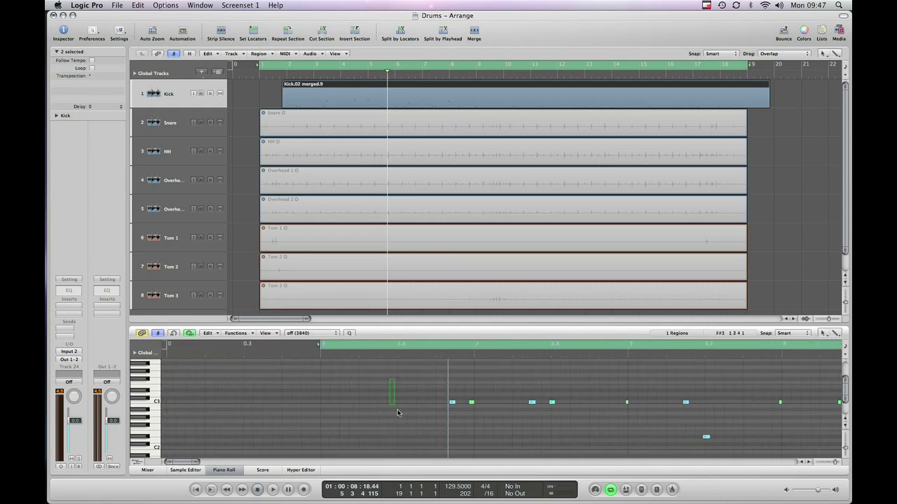
{"action": "left_click_drag", "start_coordinate": [397, 410], "coordinate": [694, 446]}
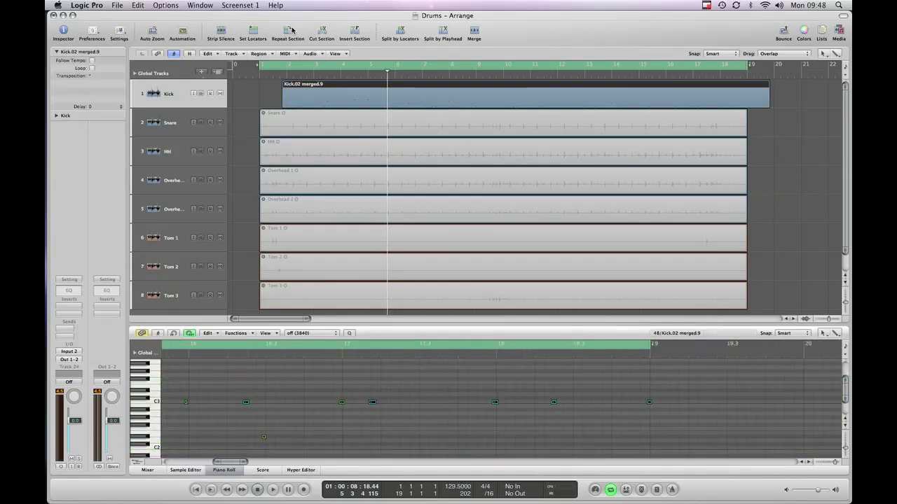
Use the Event List to transpose all the selected kick notes down to C1.
{"action": "left_click", "coordinate": [209, 5]}
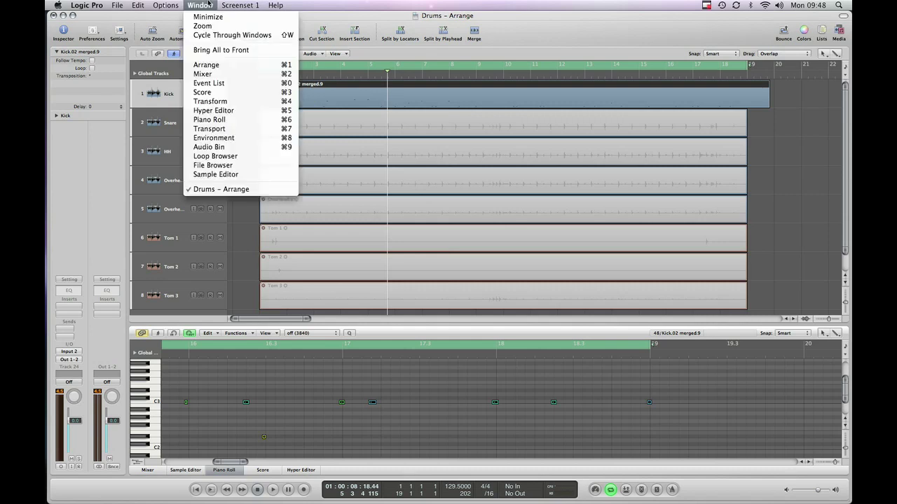
{"action": "left_click", "coordinate": [225, 87]}
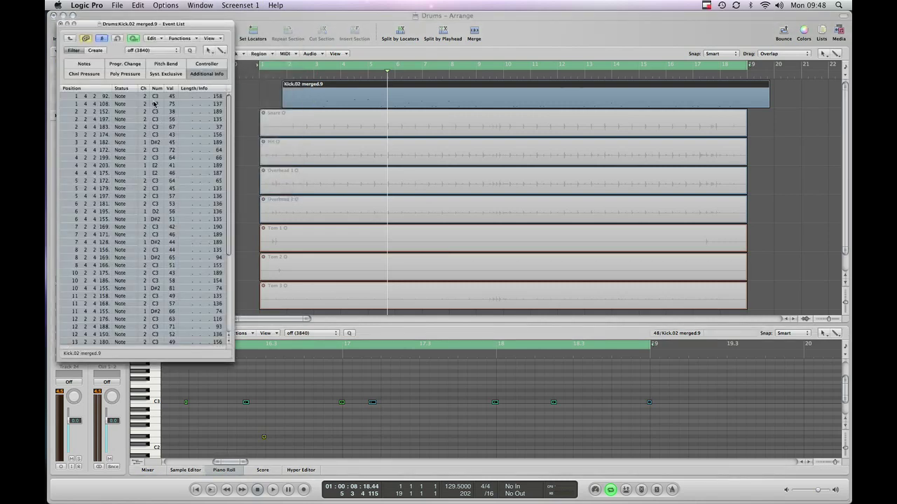
{"action": "left_click_drag", "start_coordinate": [147, 25], "coordinate": [483, 77]}
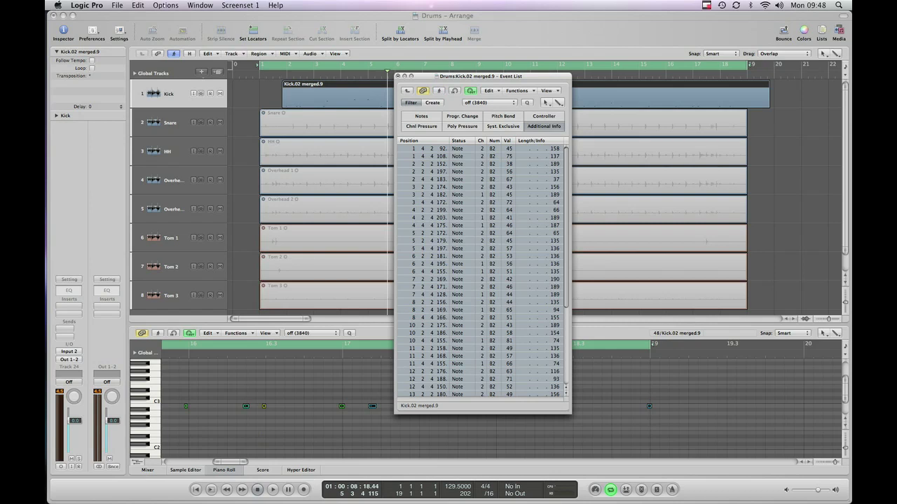
{"action": "key", "text": "alt+Down"}
{"action": "key", "text": "alt+Down"}
{"action": "key", "text": "alt+Down"}
{"action": "key", "text": "alt+Down"}
{"action": "key", "text": "alt+Down"}
{"action": "key", "text": "alt+Down"}
{"action": "key", "text": "alt+Down"}
{"action": "key", "text": "alt+Down"}
{"action": "key", "text": "alt+Down"}
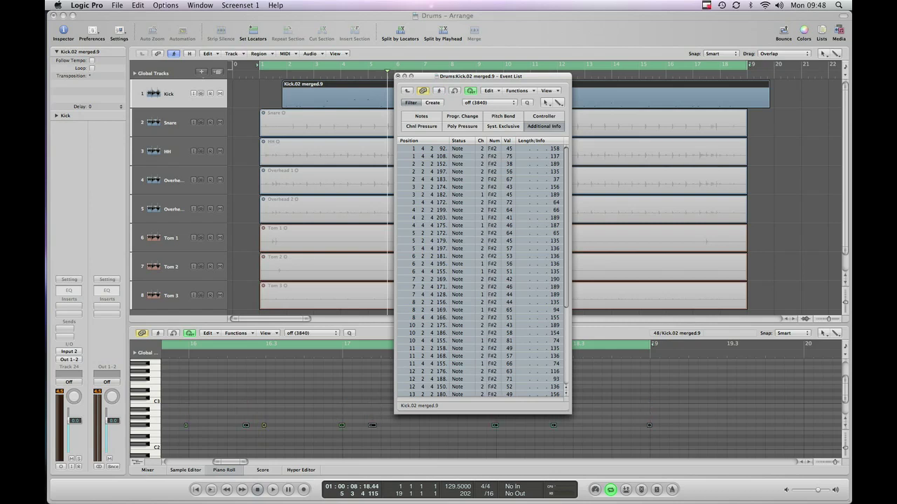
{"action": "key", "text": "alt+Down"}
{"action": "key", "text": "alt+Down"}
{"action": "key", "text": "alt+Down"}
{"action": "key", "text": "alt+Down"}
{"action": "key", "text": "alt+Down"}
{"action": "key", "text": "alt+Down"}
{"action": "key", "text": "alt+Down"}
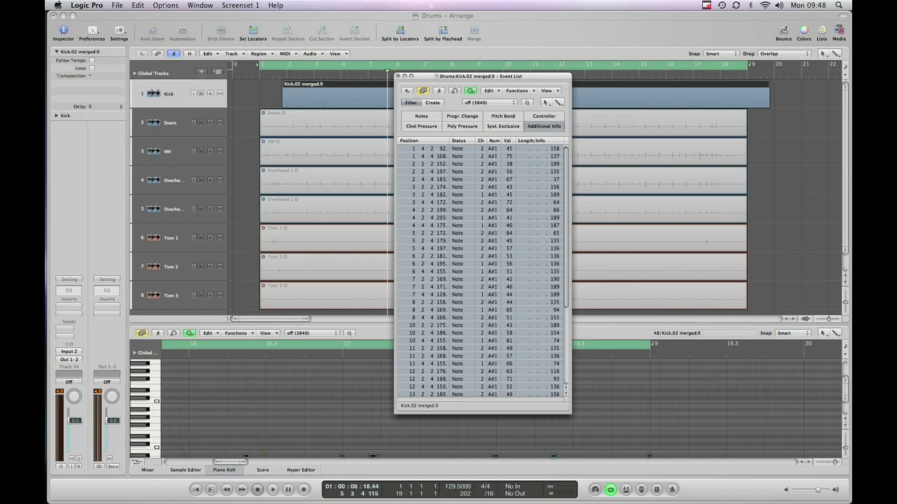
{"action": "key", "text": "alt+Down"}
{"action": "key", "text": "alt+Down"}
{"action": "key", "text": "alt+Down"}
{"action": "key", "text": "alt+Down"}
{"action": "key", "text": "alt+Down"}
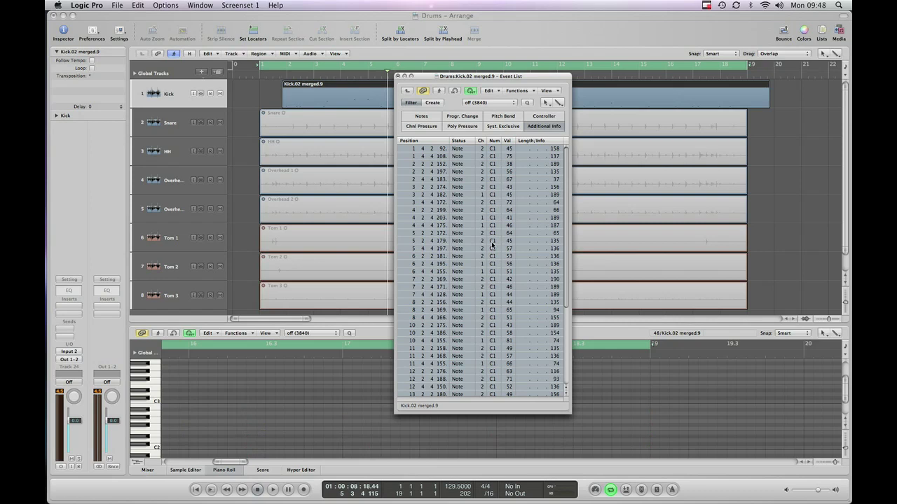
{"action": "left_click", "coordinate": [398, 76]}
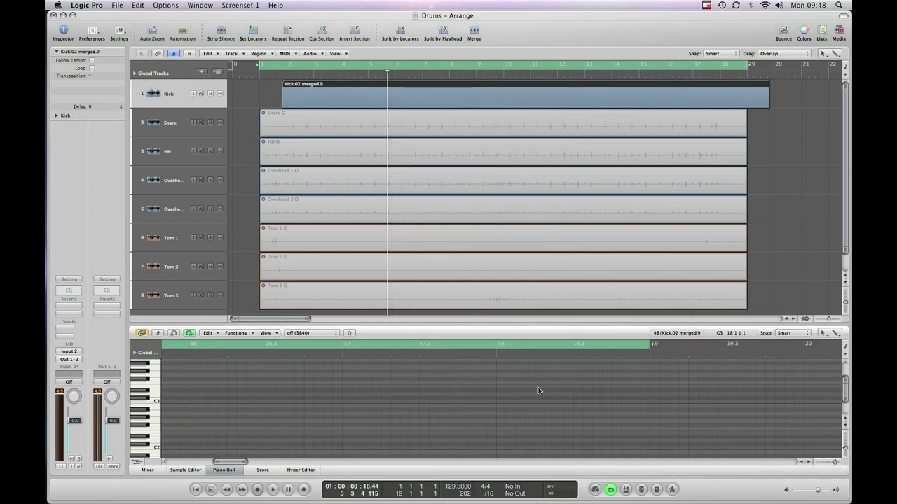
{"action": "scroll", "coordinate": [543, 388], "scroll_direction": "down", "scroll_amount": 5}
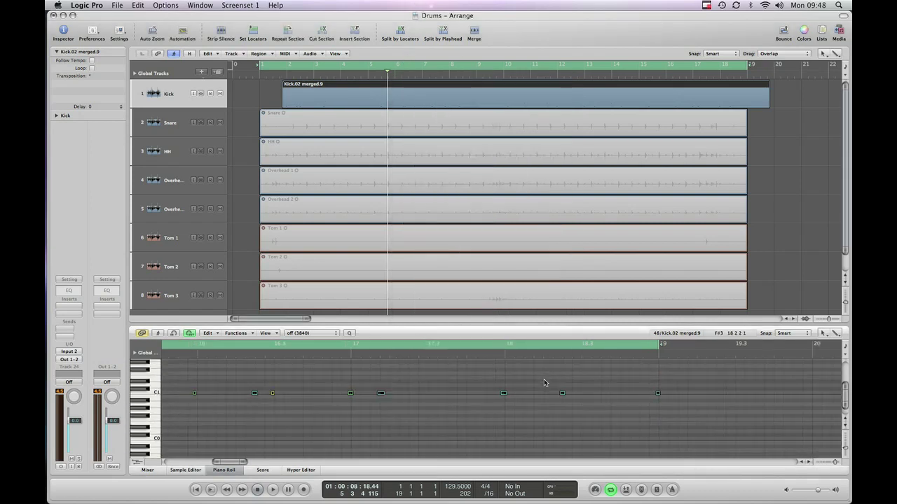
{"action": "scroll", "coordinate": [543, 382], "scroll_direction": "left", "scroll_amount": 4}
With the Velocity Tool, drag up the velocity of the early C1 kick notes, then close the Piano Roll.
{"action": "scroll", "coordinate": [543, 383], "scroll_direction": "left", "scroll_amount": 10}
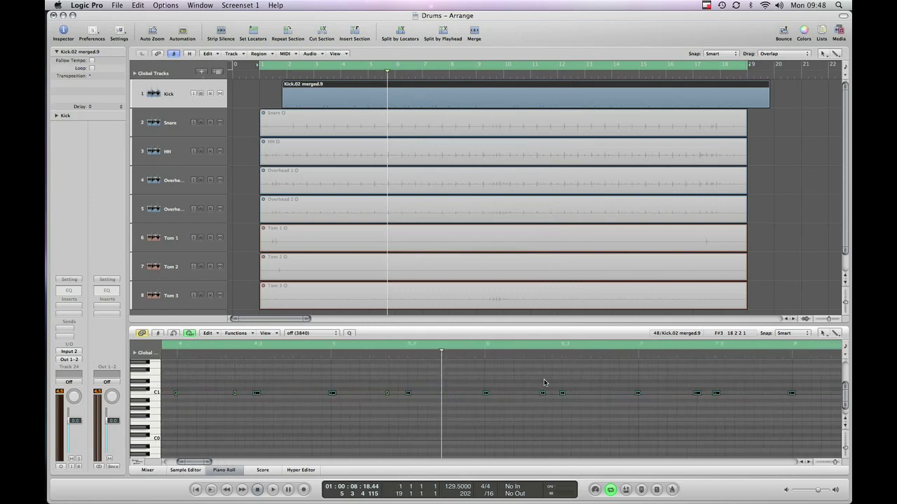
{"action": "scroll", "coordinate": [543, 383], "scroll_direction": "left", "scroll_amount": 3}
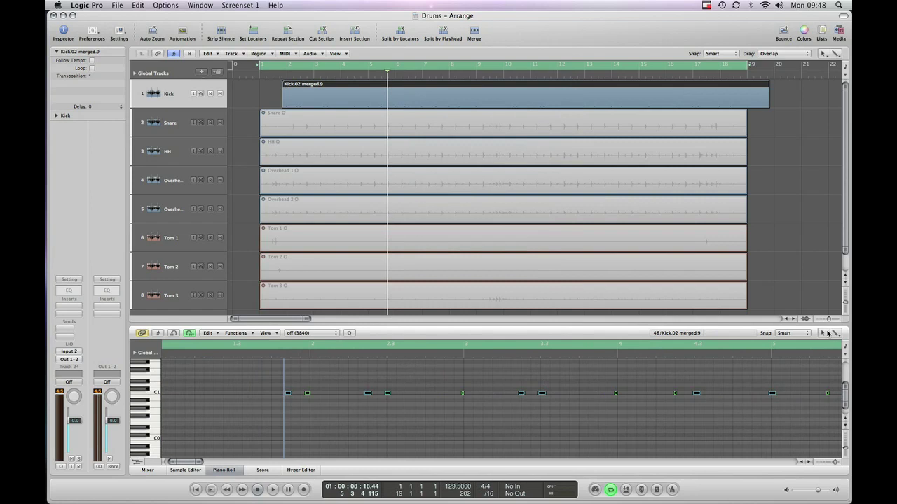
{"action": "left_click", "coordinate": [827, 333]}
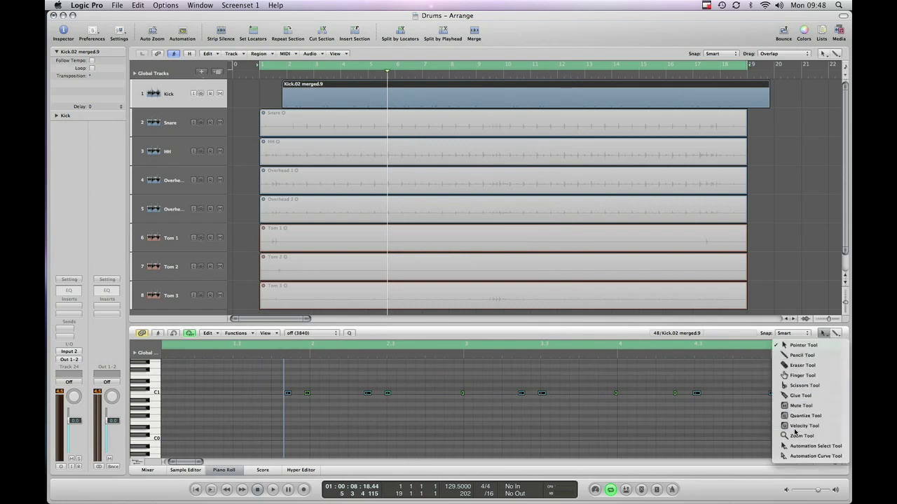
{"action": "left_click", "coordinate": [795, 429]}
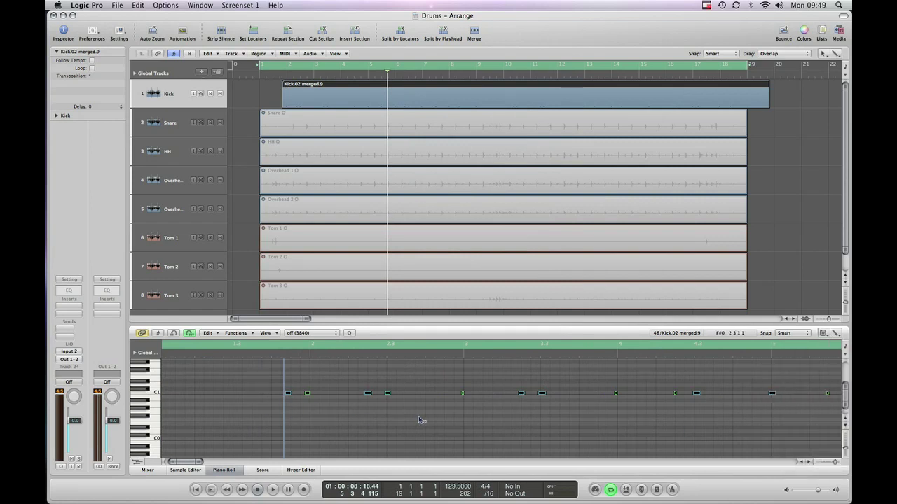
{"action": "scroll", "coordinate": [280, 411], "scroll_direction": "right", "scroll_amount": 10}
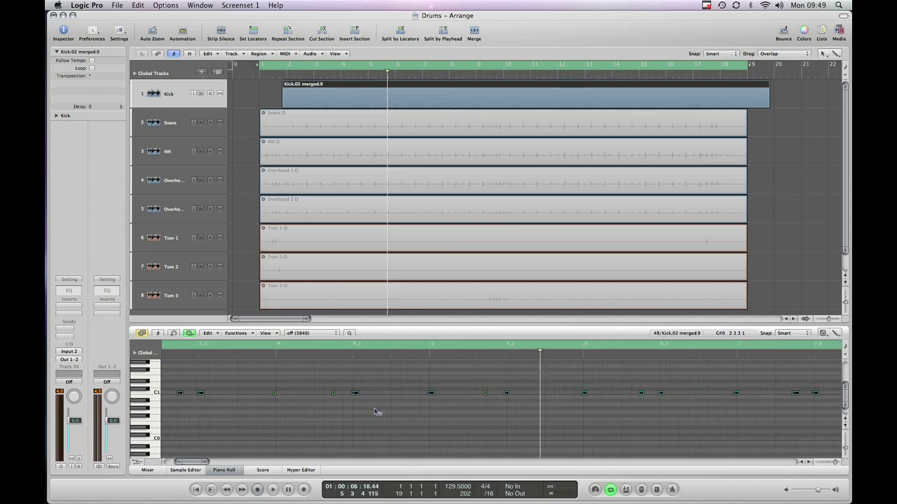
{"action": "scroll", "coordinate": [377, 412], "scroll_direction": "right", "scroll_amount": 8}
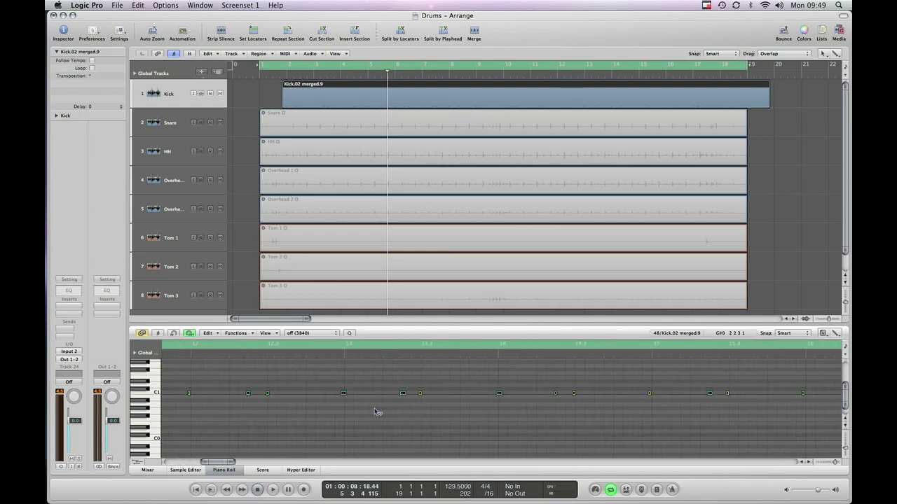
{"action": "scroll", "coordinate": [377, 412], "scroll_direction": "left", "scroll_amount": 15}
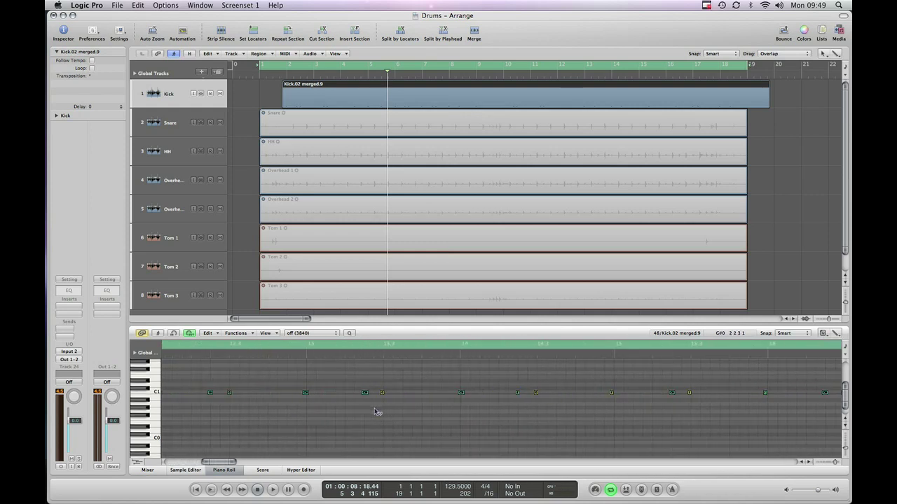
{"action": "scroll", "coordinate": [376, 412], "scroll_direction": "left", "scroll_amount": 3}
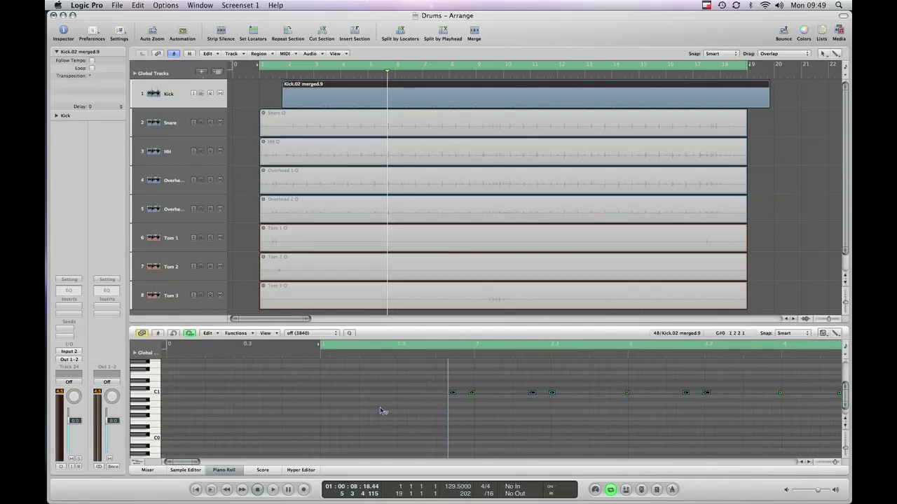
{"action": "left_click_drag", "start_coordinate": [453, 396], "coordinate": [453, 345]}
{"action": "left_click", "coordinate": [222, 472]}
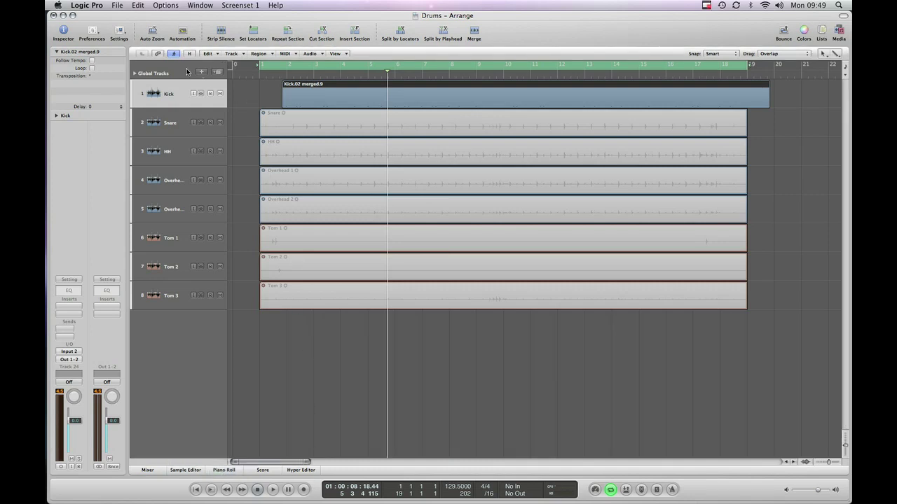
Create one Software Instrument track, Inst 1, and drag the Kick.02 merged.9 MIDI region onto it.
{"action": "left_click", "coordinate": [201, 73]}
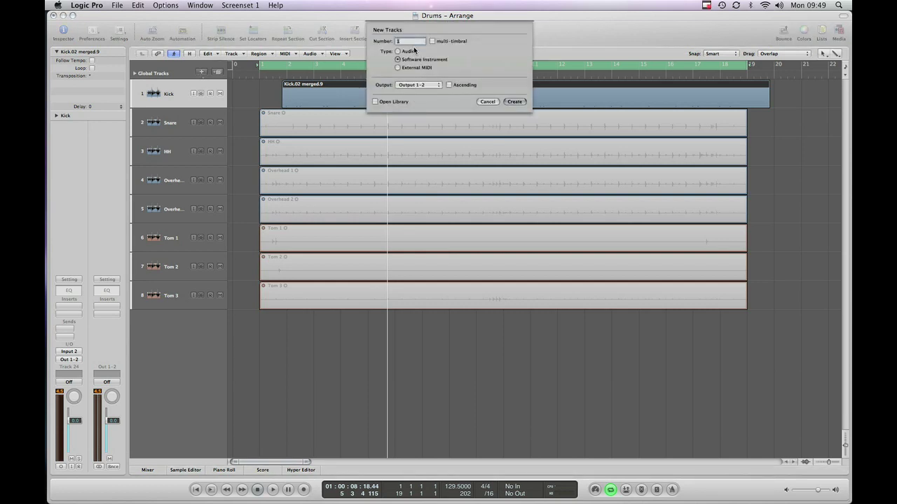
{"action": "left_click", "coordinate": [515, 102]}
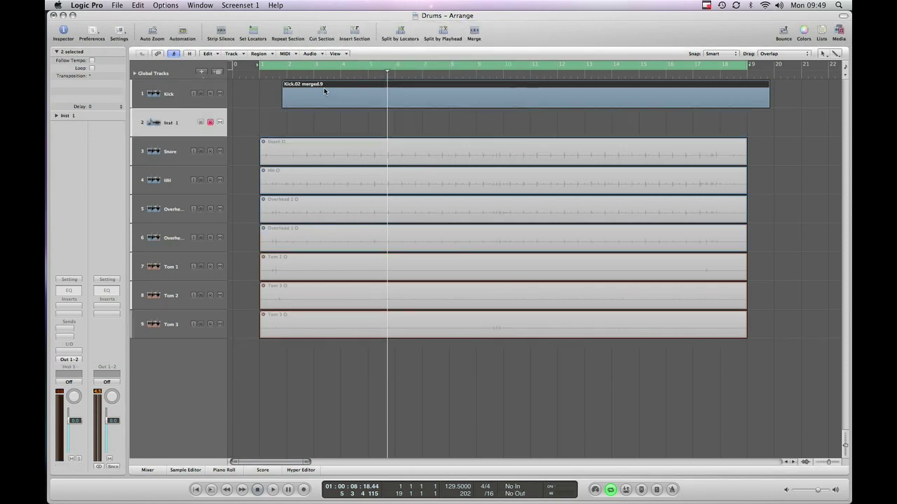
{"action": "left_click_drag", "start_coordinate": [321, 84], "coordinate": [322, 84]}
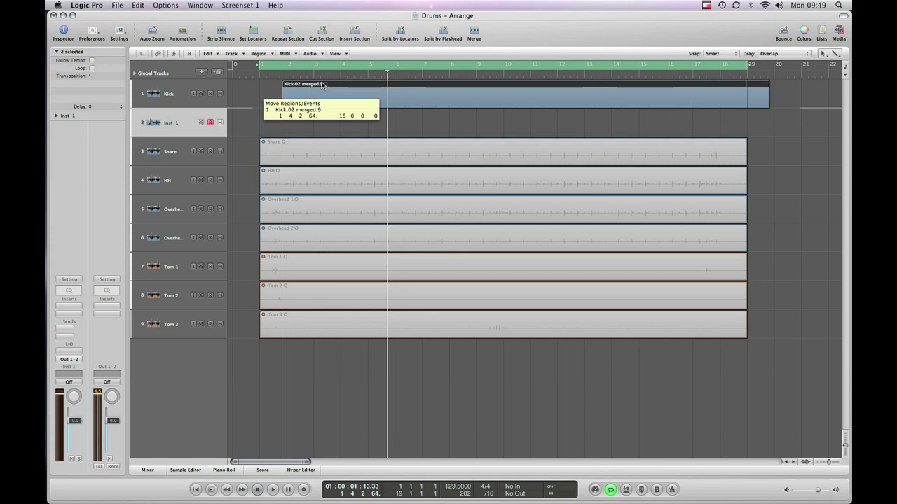
{"action": "left_click_drag", "start_coordinate": [322, 84], "coordinate": [314, 103]}
{"action": "left_click", "coordinate": [312, 121]}
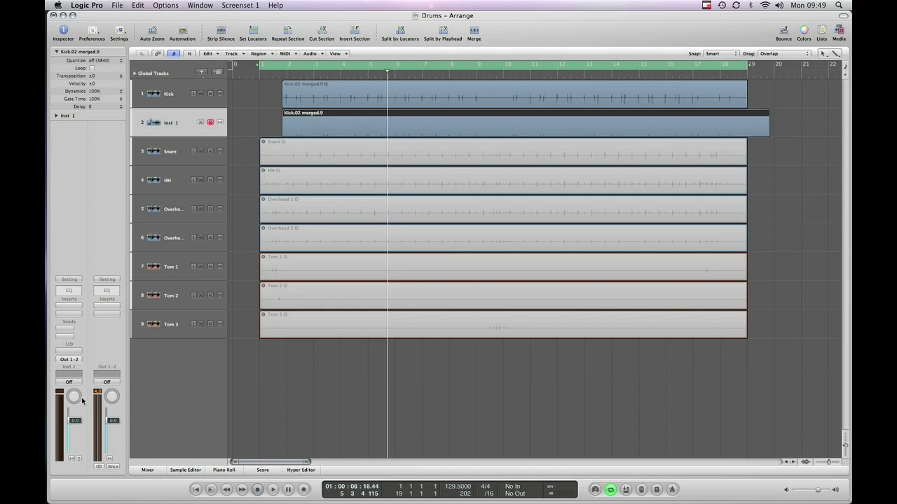
Load a mono EXS24 sampler on Inst 1 with the SSD Kick instrument.
{"action": "left_click", "coordinate": [66, 352]}
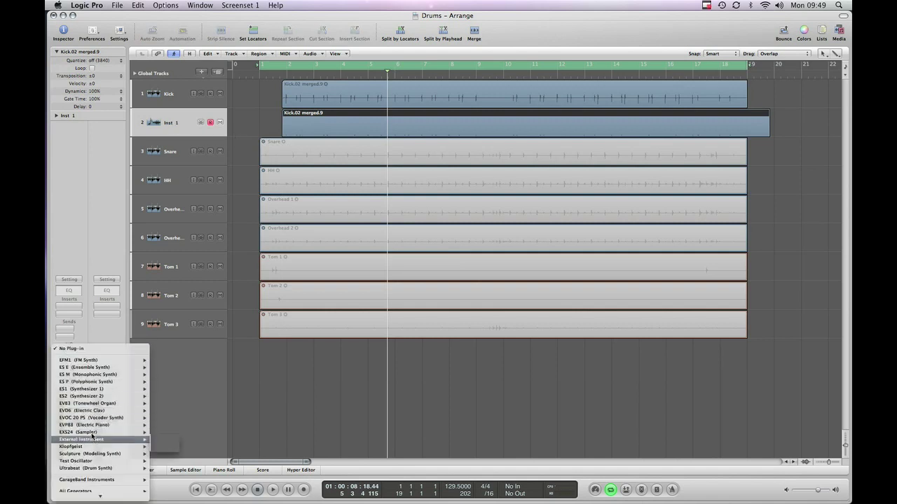
{"action": "mouse_move", "coordinate": [92, 432]}
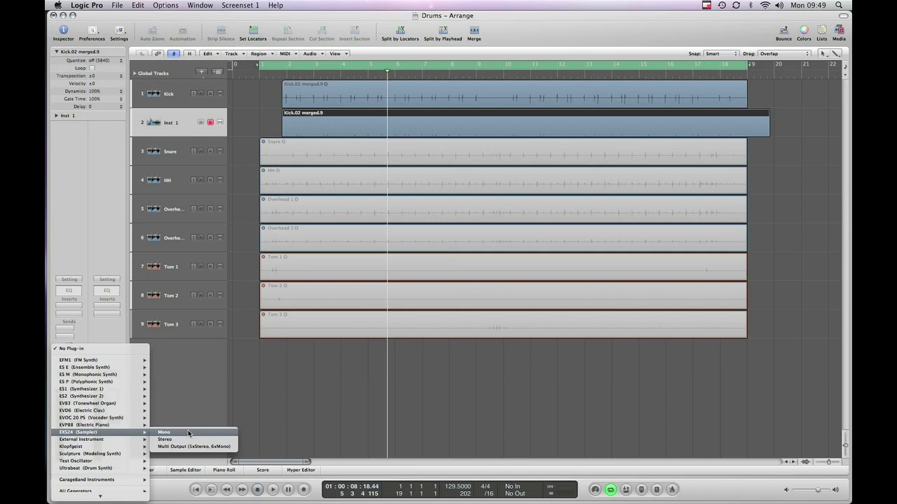
{"action": "left_click", "coordinate": [187, 430]}
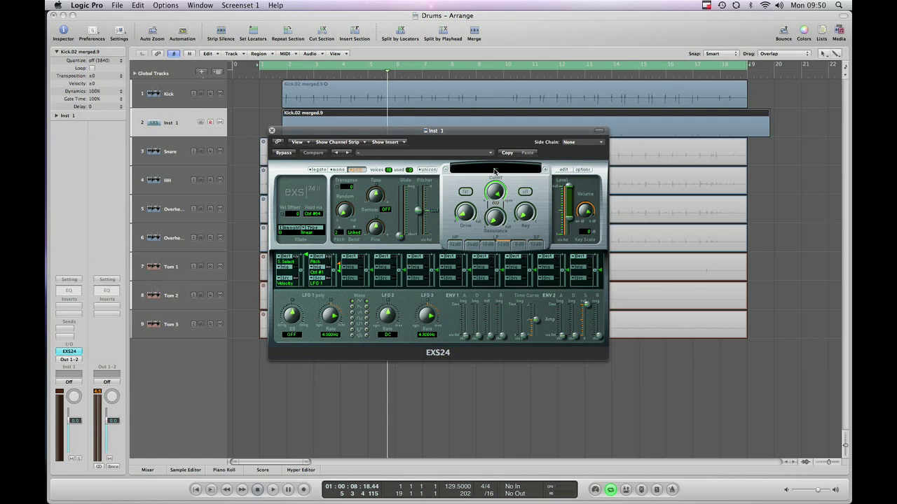
{"action": "left_click", "coordinate": [497, 172]}
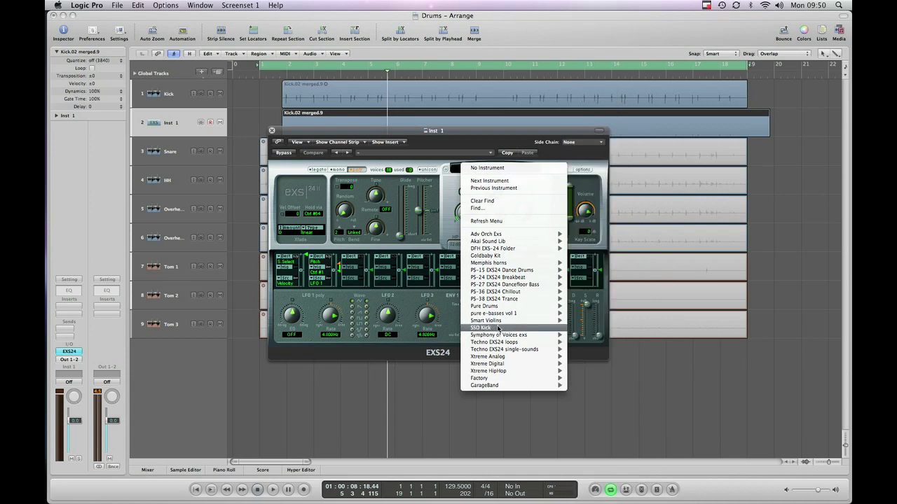
{"action": "left_click", "coordinate": [498, 328]}
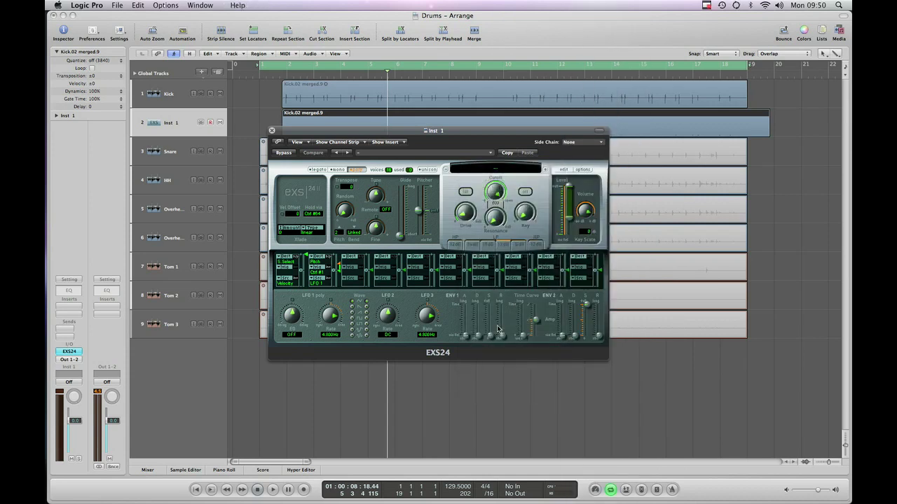
{"action": "left_click_drag", "start_coordinate": [297, 135], "coordinate": [373, 224]}
{"action": "left_click", "coordinate": [308, 121]}
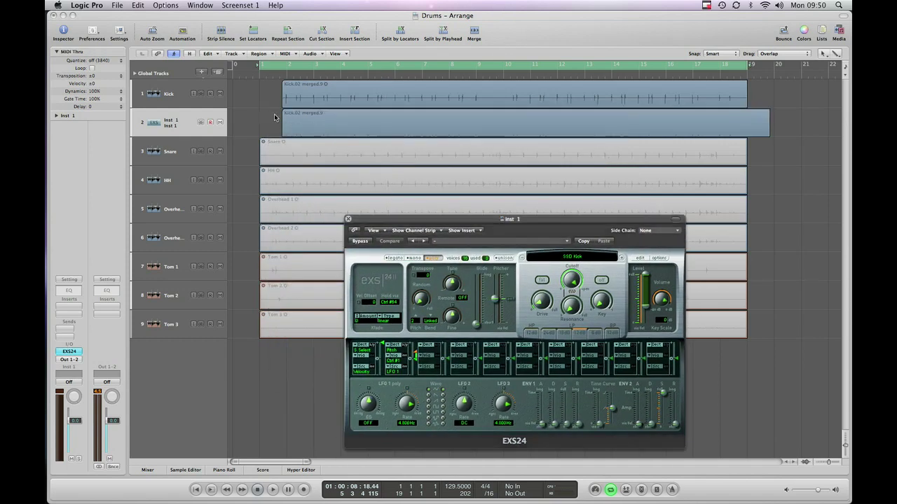
{"action": "left_click", "coordinate": [318, 114]}
Play the song from the start and set the Inst 1 volume to -9.5 dB.
{"action": "key", "text": "Return"}
{"action": "key", "text": "space"}
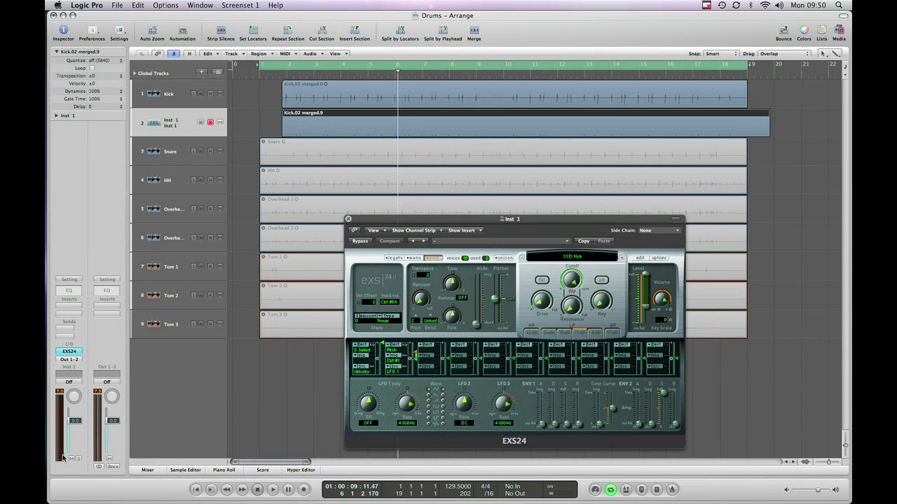
{"action": "double_click", "coordinate": [74, 421]}
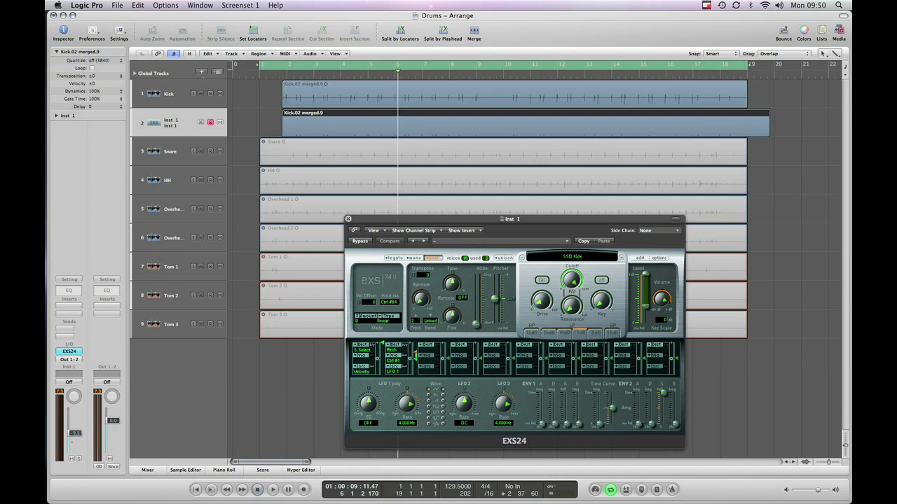
{"action": "key", "text": "Return"}
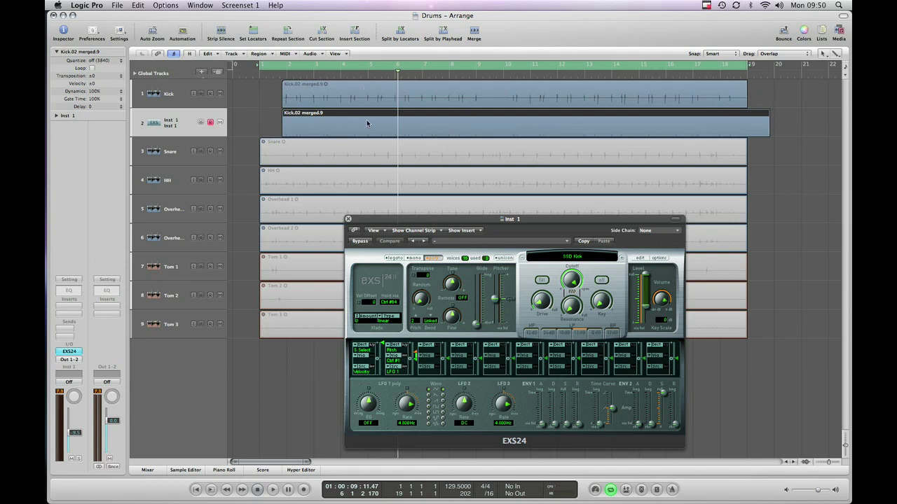
Compare by muting and unmuting the Kick track, then lower Inst 1 to about -2.2 dB.
{"action": "key", "text": "space"}
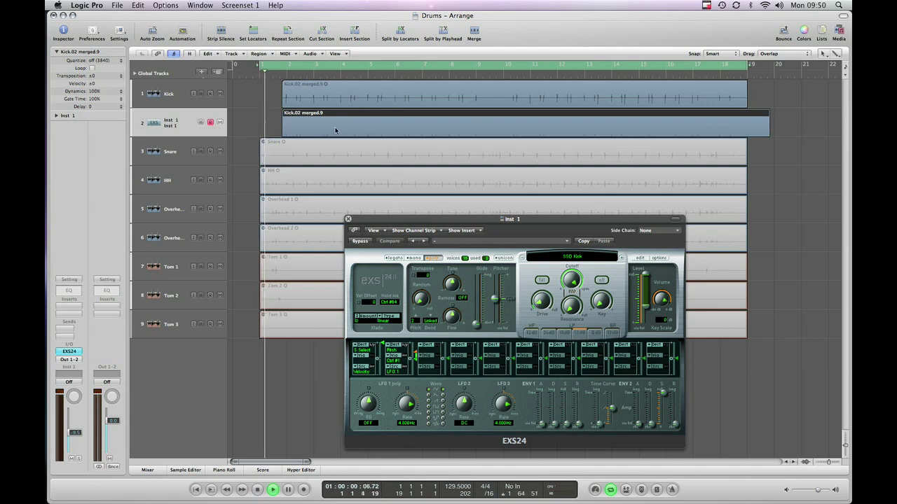
{"action": "left_click", "coordinate": [221, 94]}
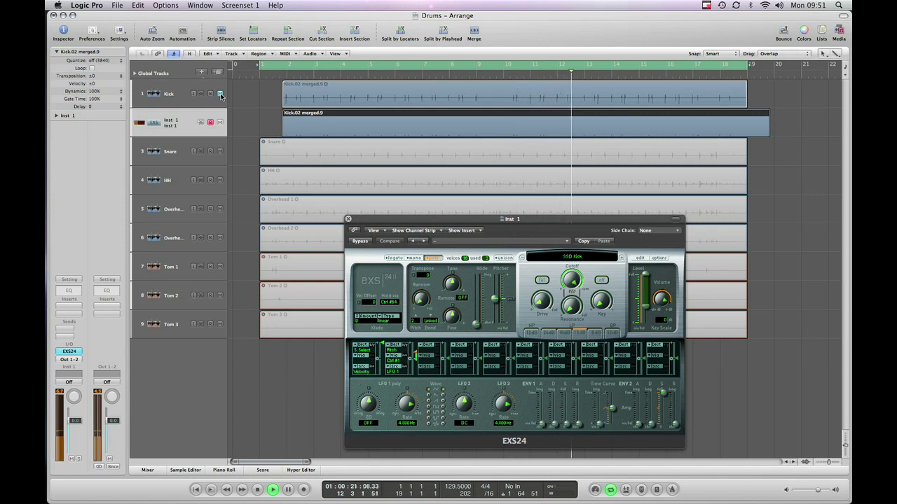
{"action": "left_click", "coordinate": [221, 94]}
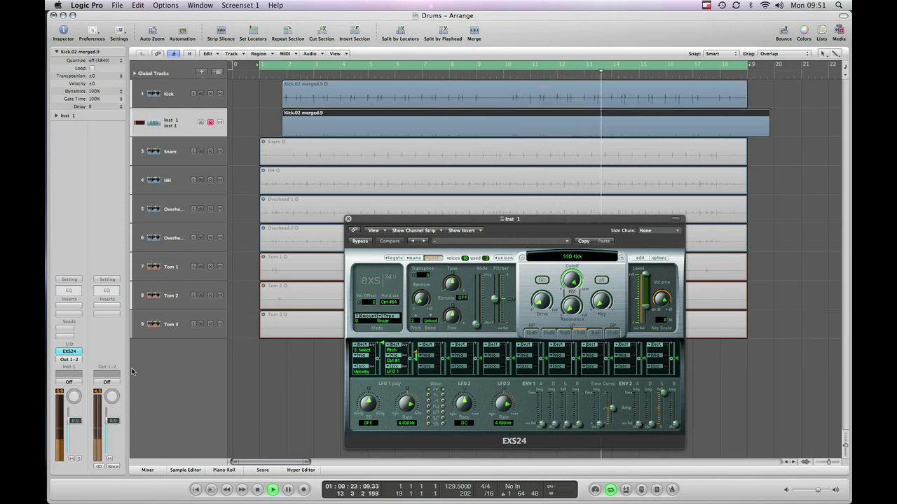
{"action": "left_click_drag", "start_coordinate": [75, 420], "coordinate": [75, 431]}
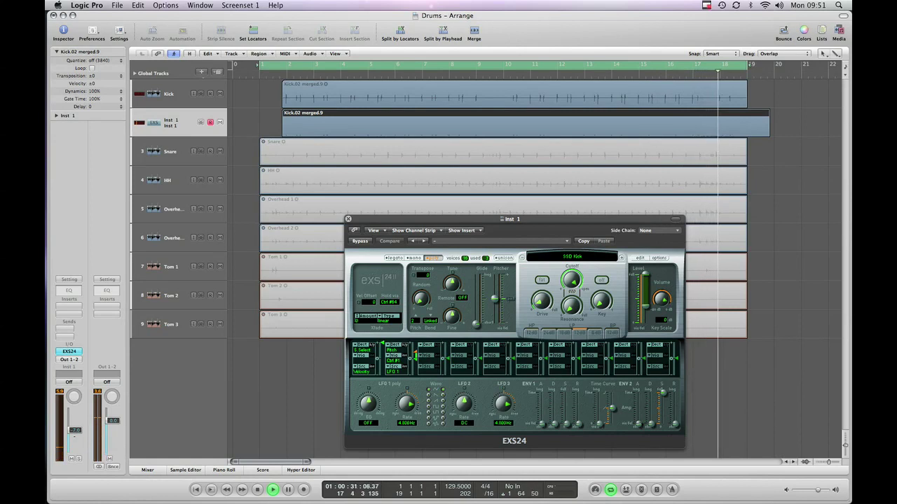
{"action": "left_click", "coordinate": [348, 220]}
Select the Snare, HH and both Overhead regions and play the kit.
{"action": "key", "text": "space"}
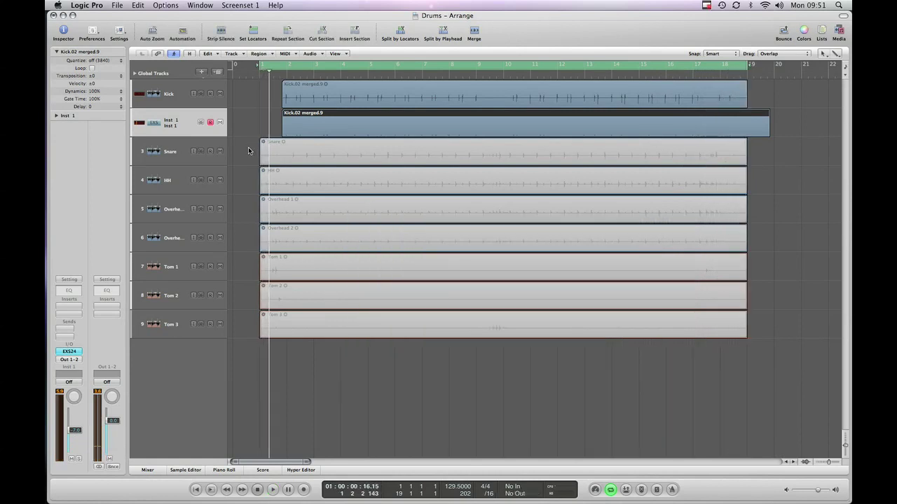
{"action": "left_click_drag", "start_coordinate": [248, 148], "coordinate": [295, 241]}
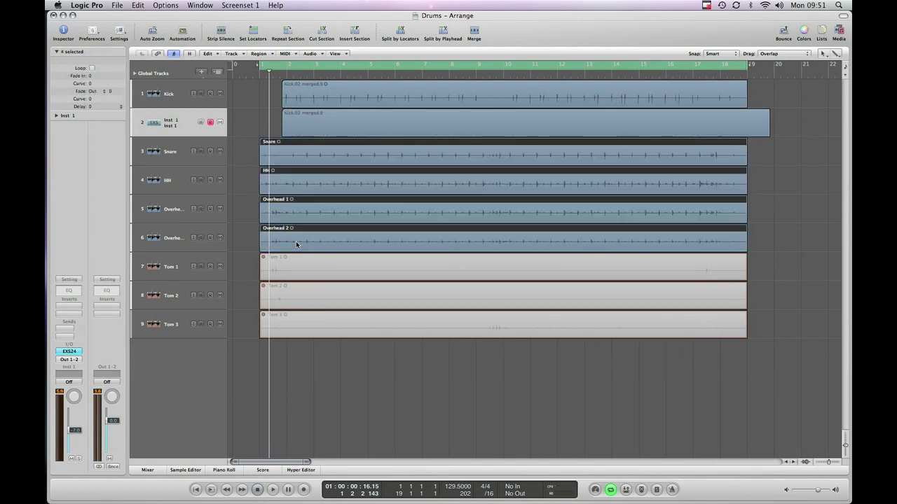
{"action": "key", "text": "space"}
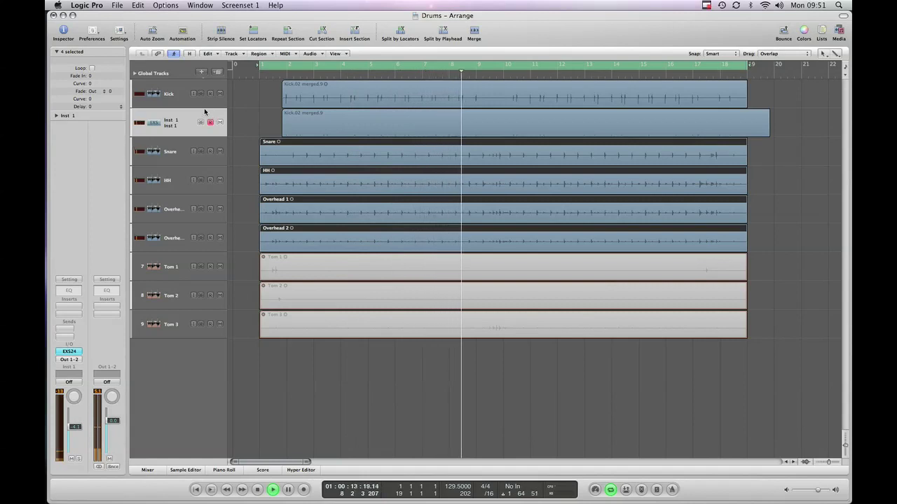
Mute and unmute the original Kick audio region, then mute the Inst 1 kick MIDI region.
{"action": "left_click", "coordinate": [331, 94]}
{"action": "key", "text": "m"}
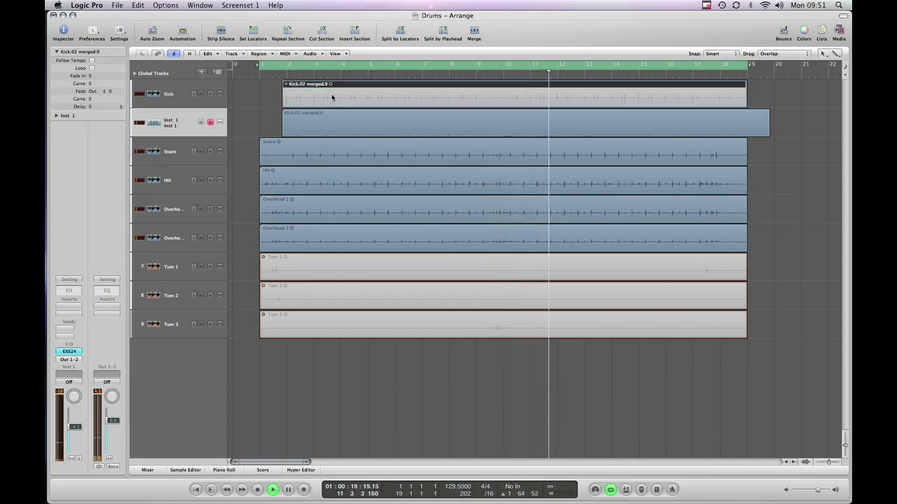
{"action": "key", "text": "m"}
{"action": "left_click", "coordinate": [340, 123]}
{"action": "key", "text": "m"}
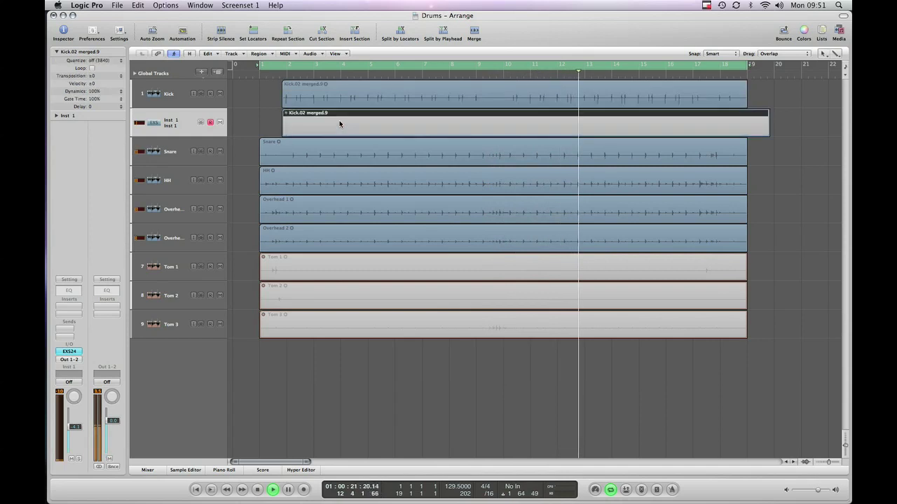